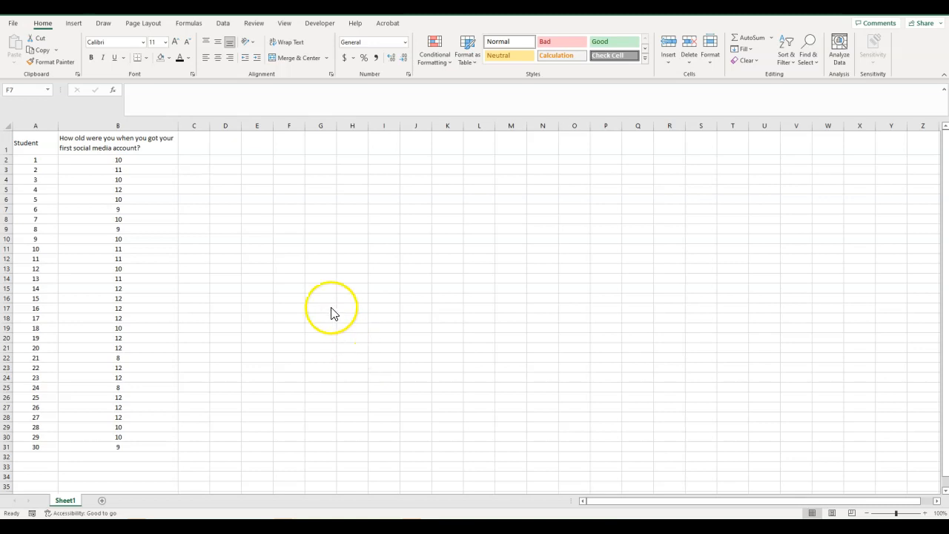
Step: Enter the labels Mean, Median and Mode in cells D2 to D4
click(222, 158)
text(Mean)
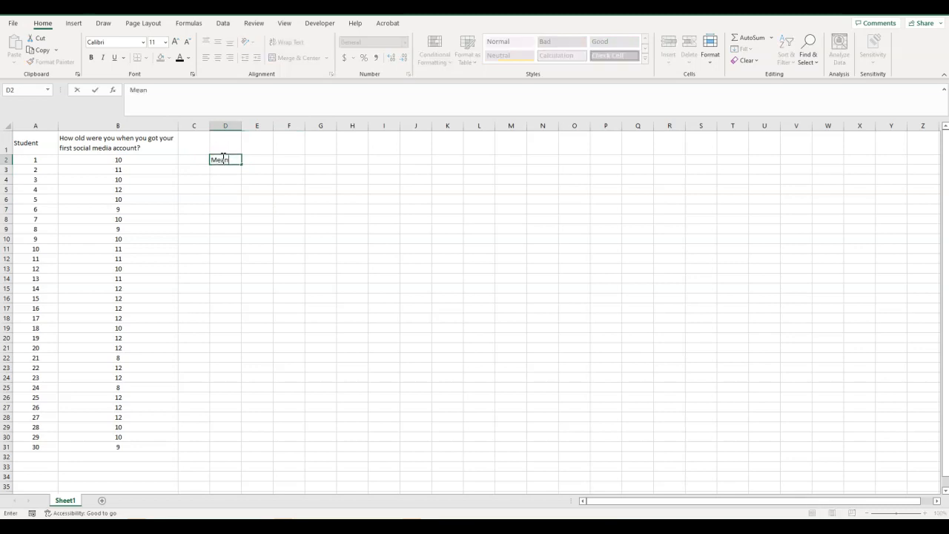
key(Return)
text(Median)
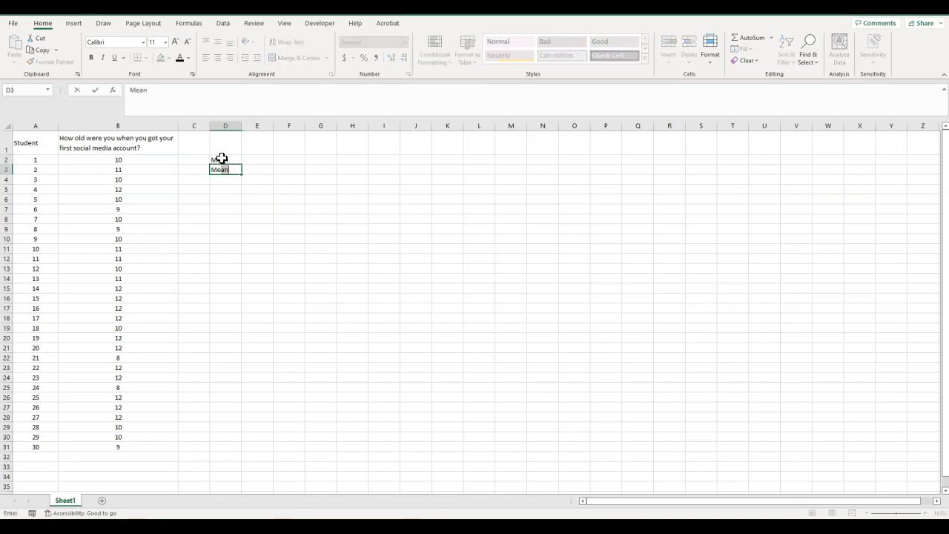
key(Return)
text(Mode)
key(Return)
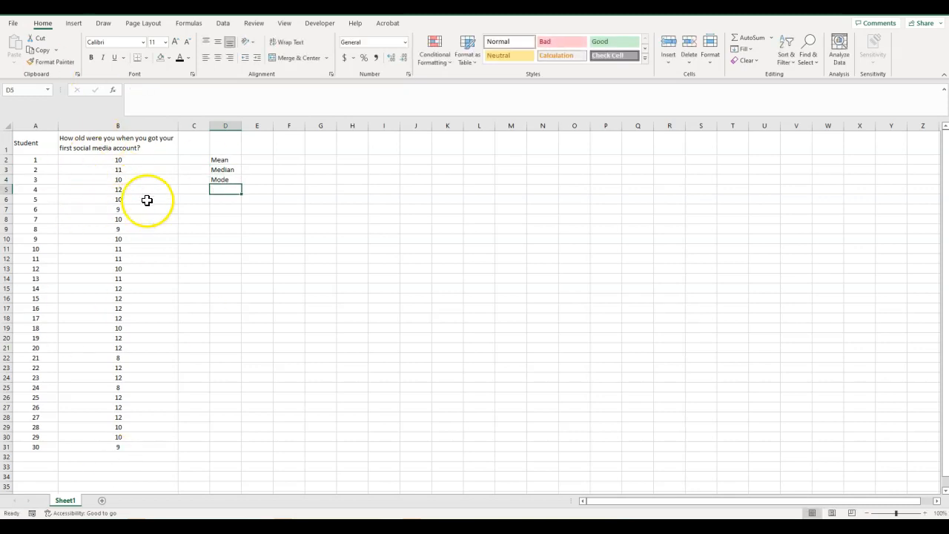
Step: Enter an AVERAGE formula in E2 that averages the ages in B2:B31
click(255, 160)
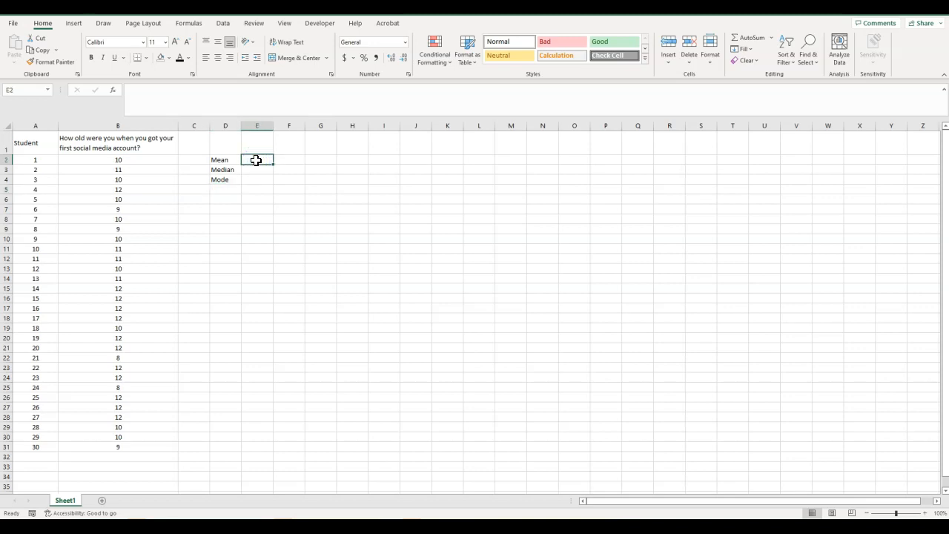
text(=)
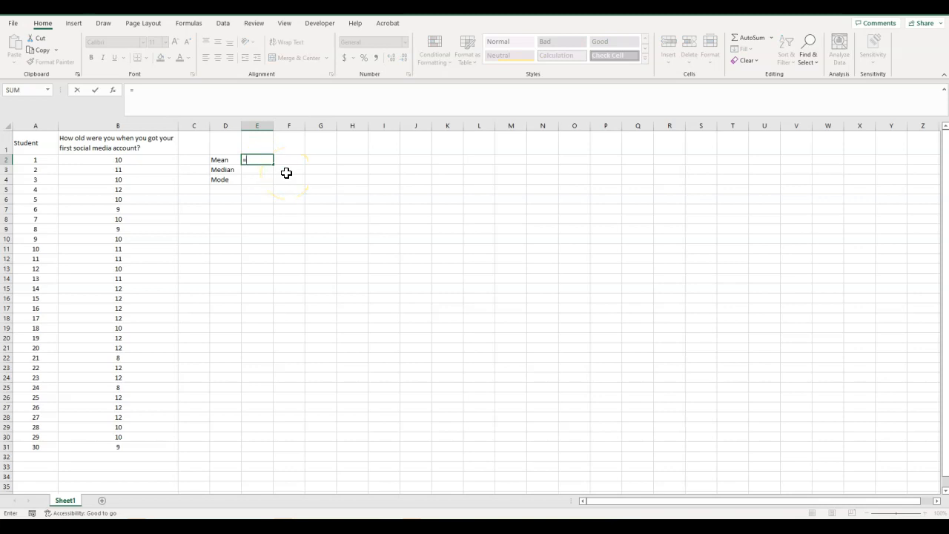
text(aver)
double_click(264, 171)
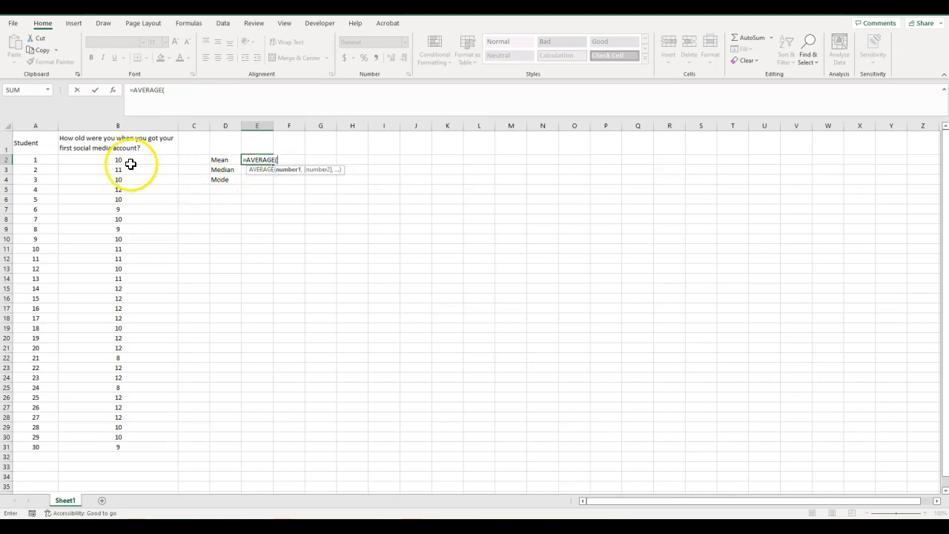
drag(122, 159, 112, 447)
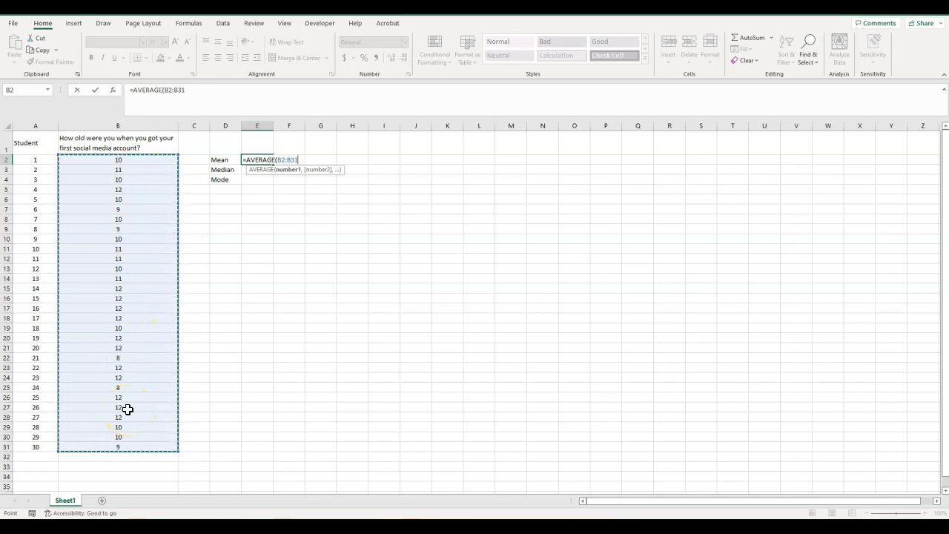
text())
key(Return)
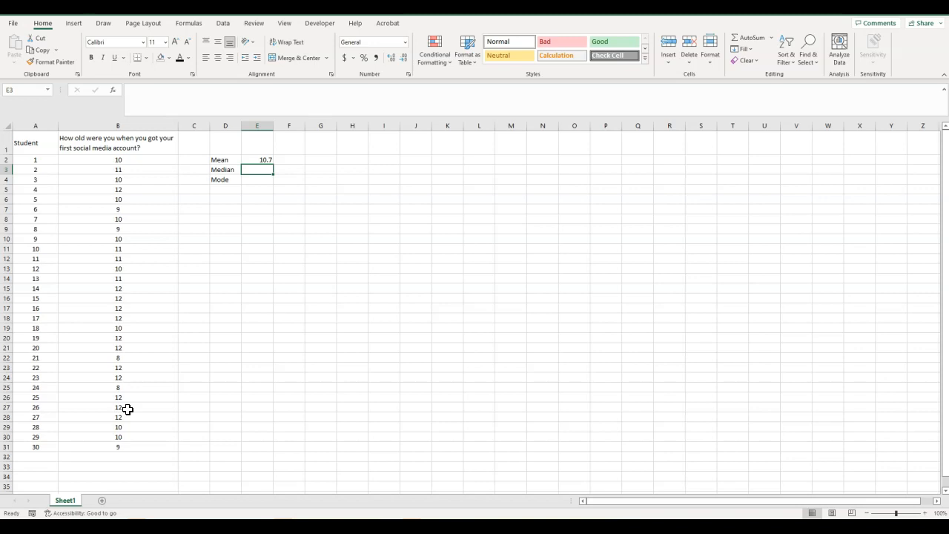
Step: Change the first student's age in B2 to 1000 to test the mean, then set it back to 10
click(109, 161)
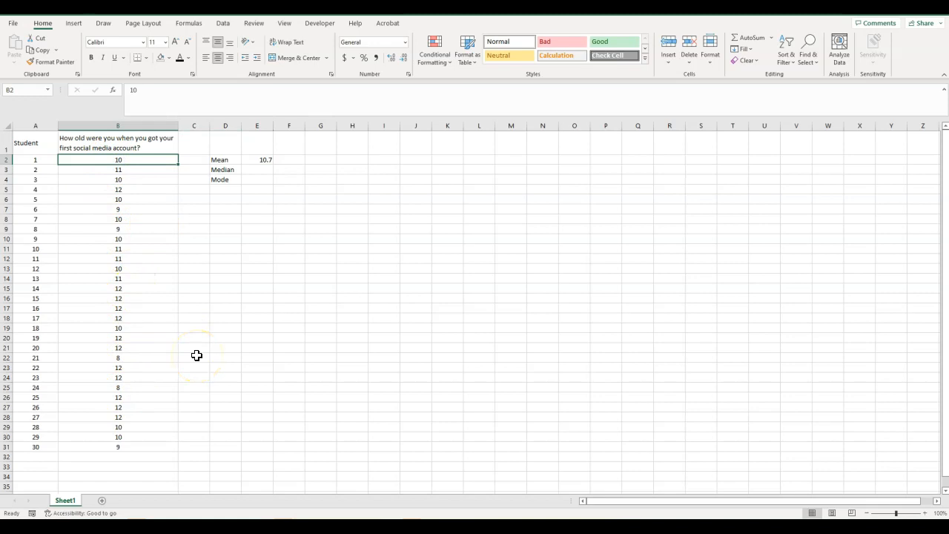
text(1000)
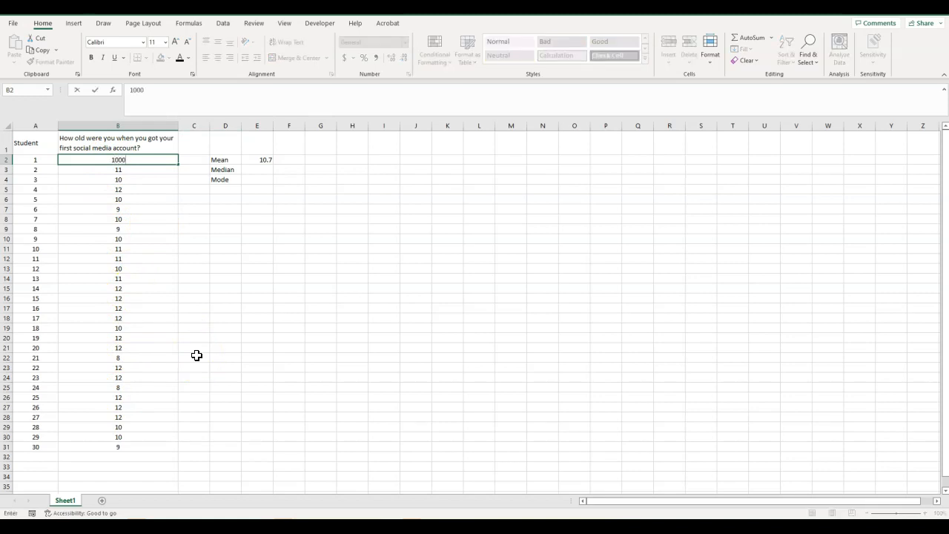
key(Return)
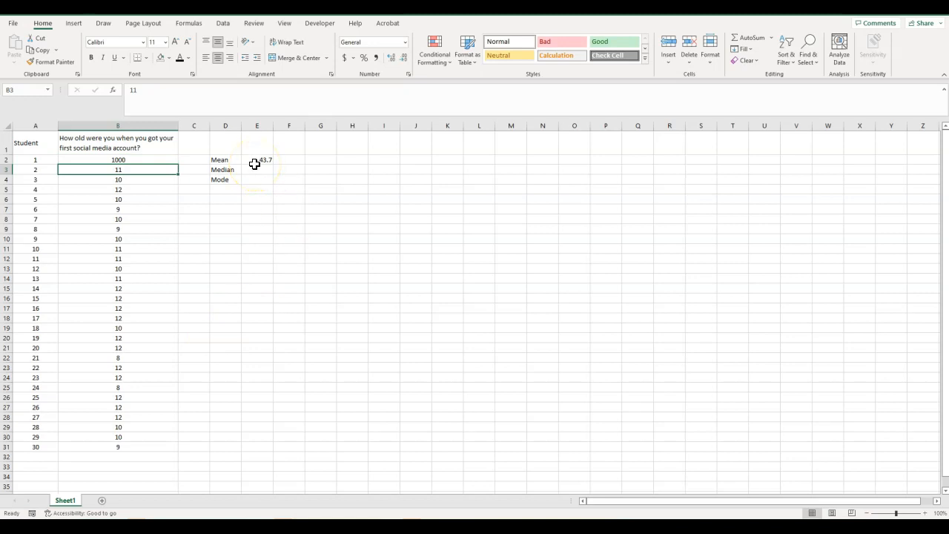
click(139, 161)
text(10)
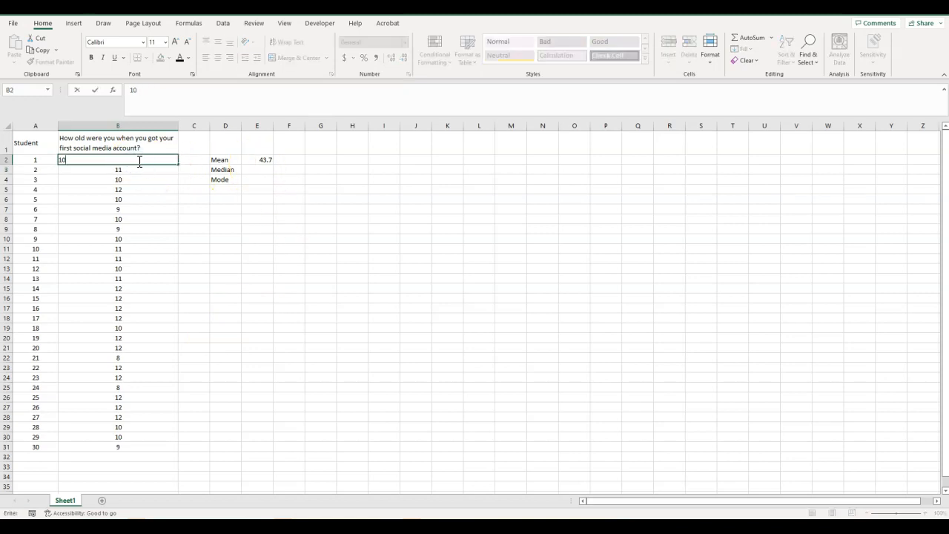
key(Return)
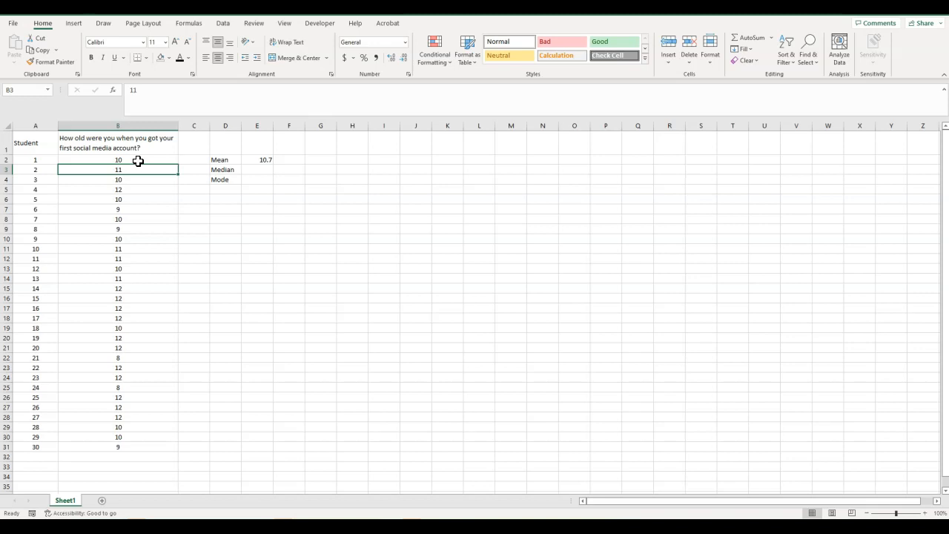
Step: Select the ages in B2:B31 to inspect the status bar statistics, then deselect them
drag(138, 160, 138, 448)
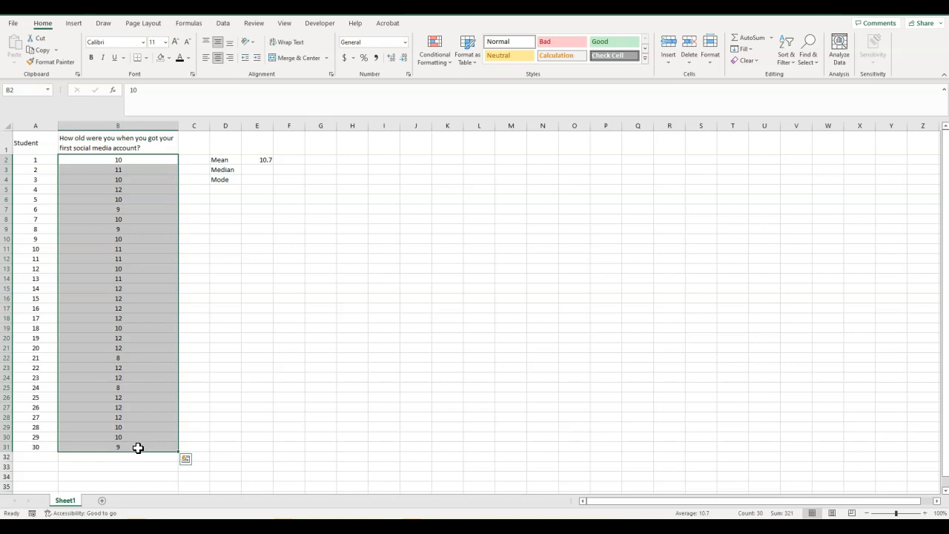
click(190, 359)
Step: Enter a MEDIAN formula in E3 over the ages in B2:B31
click(265, 172)
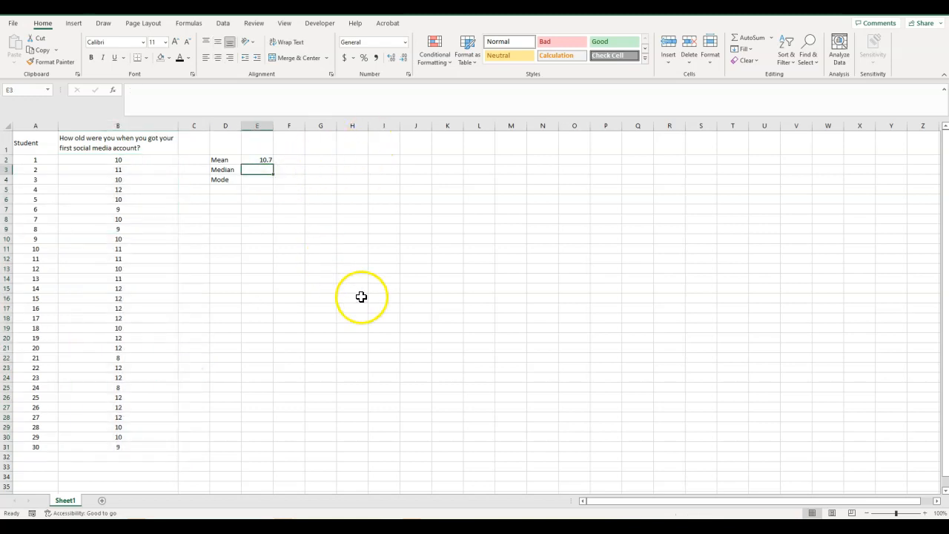
text(=me)
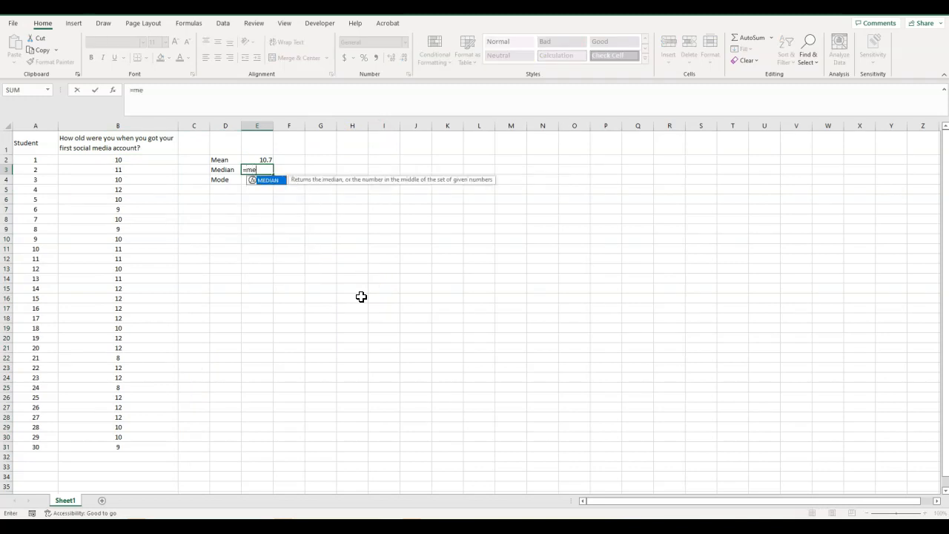
double_click(266, 181)
drag(121, 159, 120, 449)
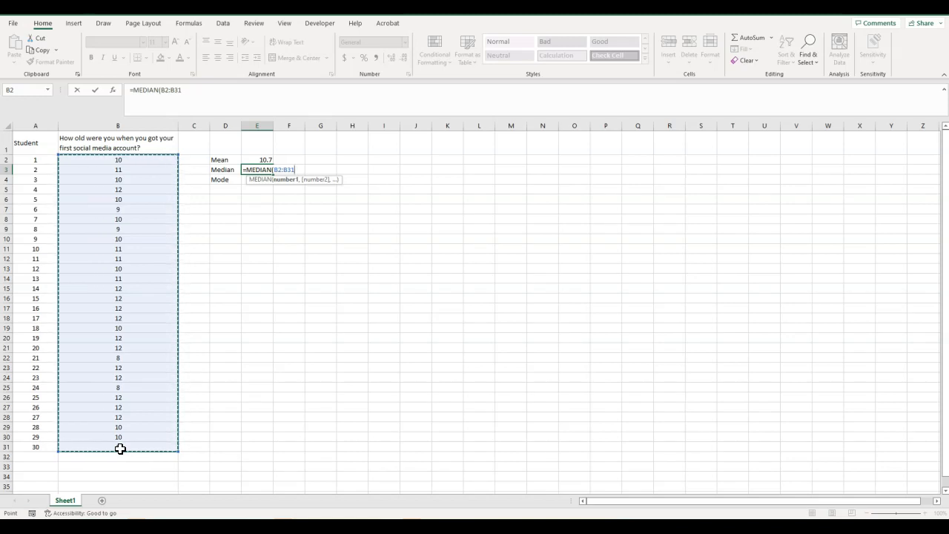
text())
key(Return)
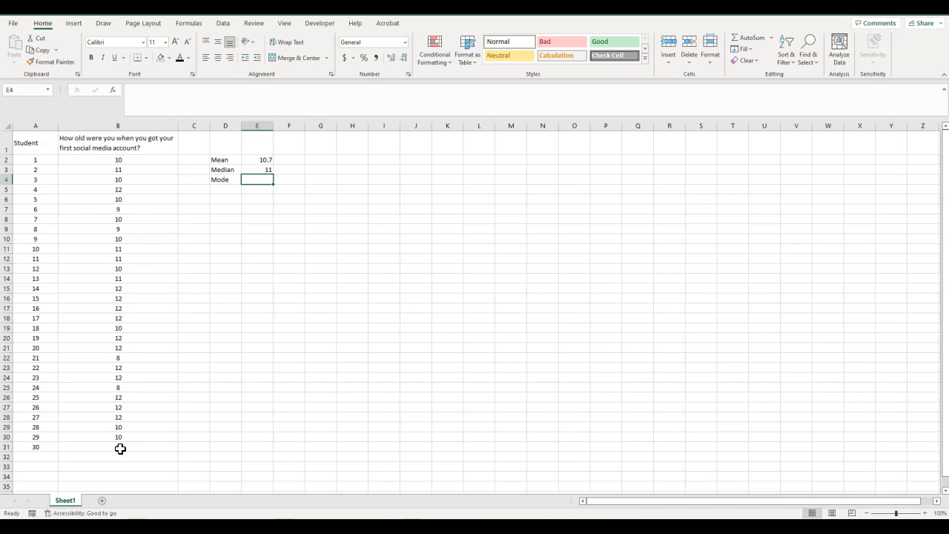
Step: Start a formula in E4 with =mod and compare the descriptions of the suggested MODE function variants
text(=mod)
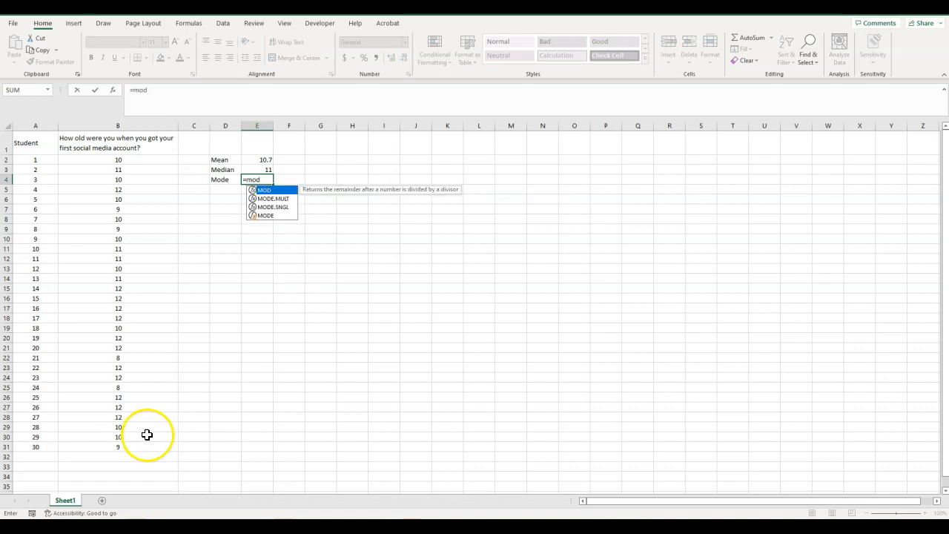
click(269, 199)
click(272, 207)
click(269, 199)
click(271, 207)
click(287, 201)
click(288, 208)
click(286, 200)
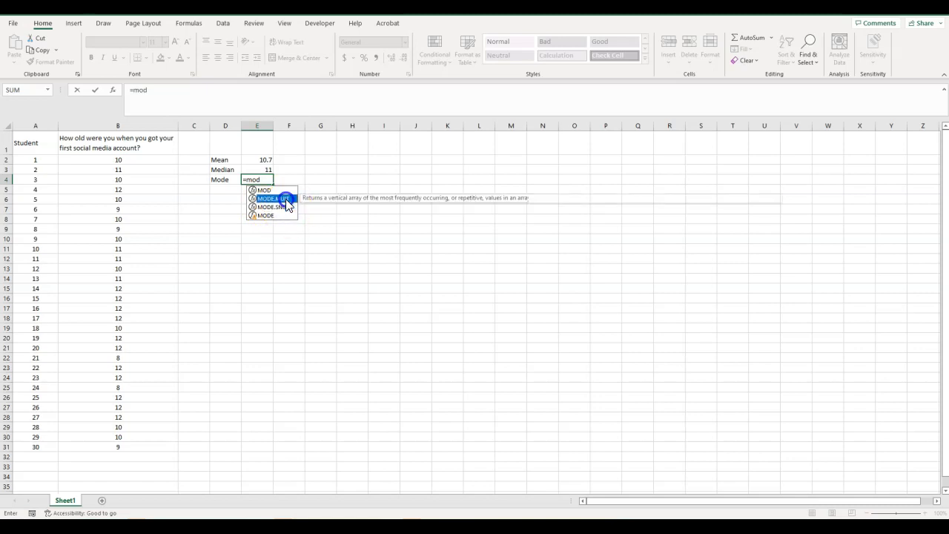
click(268, 201)
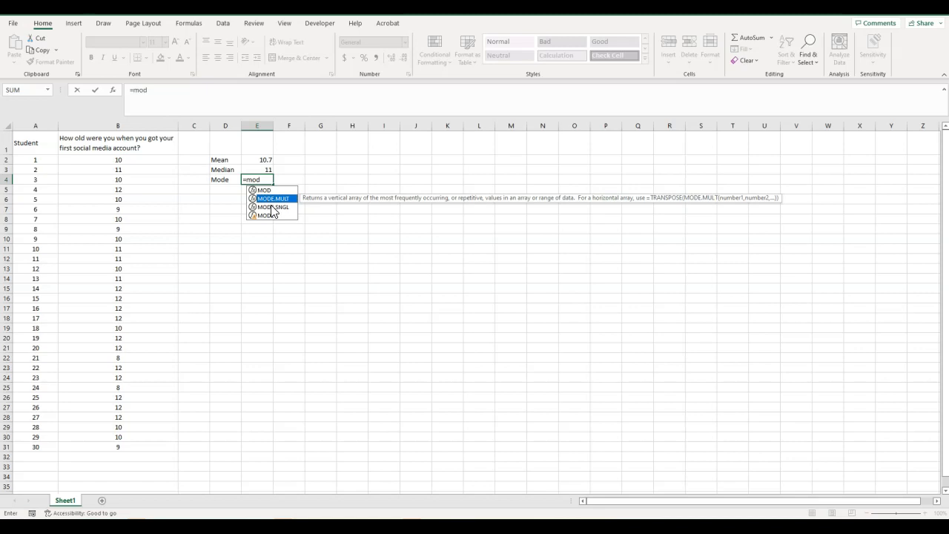
click(273, 208)
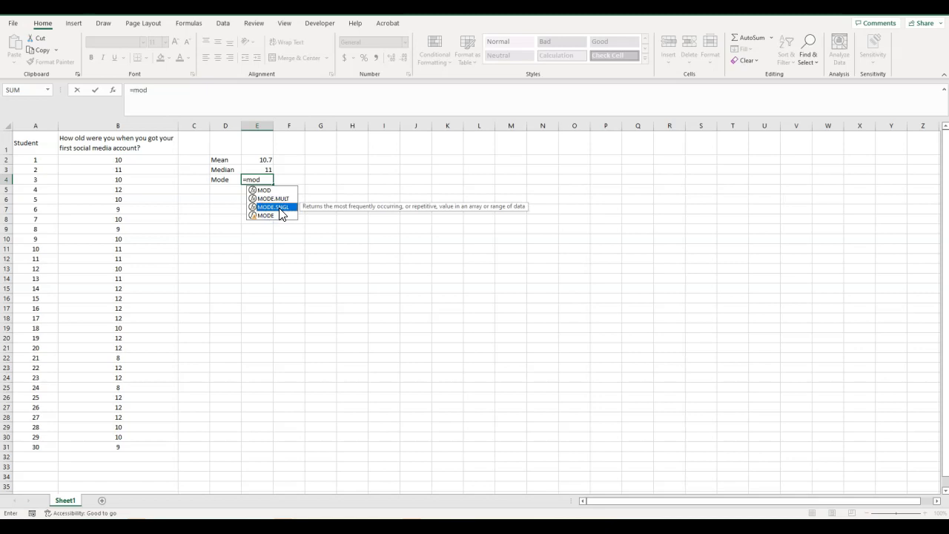
Step: Complete a MODE.MULT formula in E4 over the ages in B2:B31
double_click(274, 199)
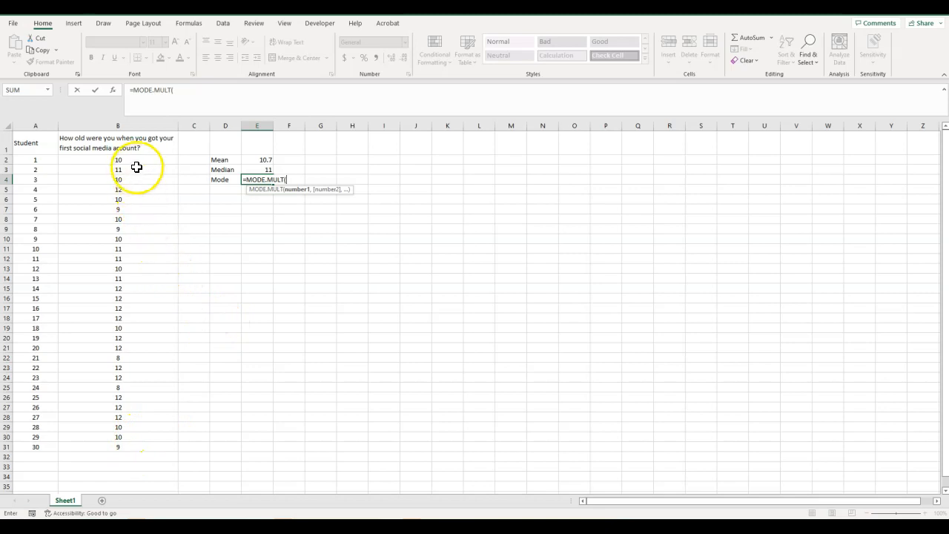
drag(125, 158, 118, 443)
text())
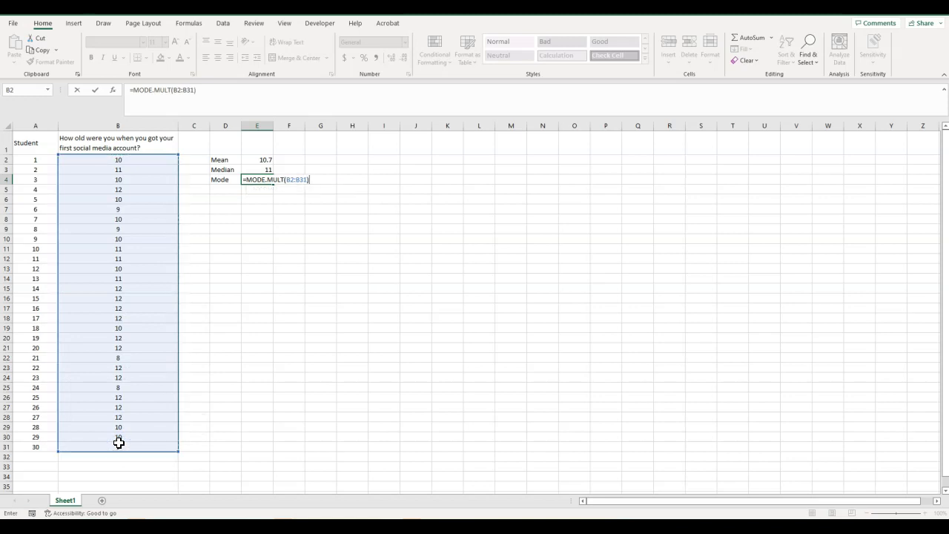
key(Return)
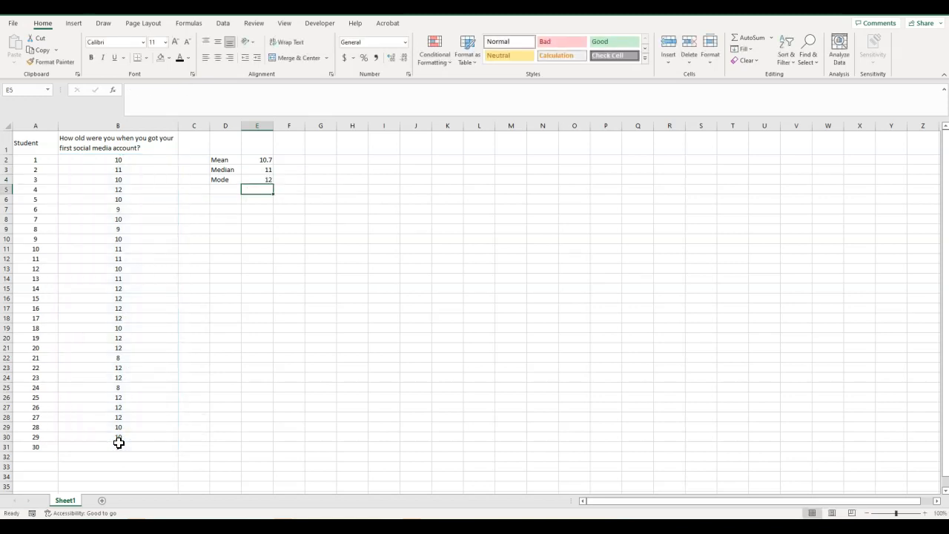